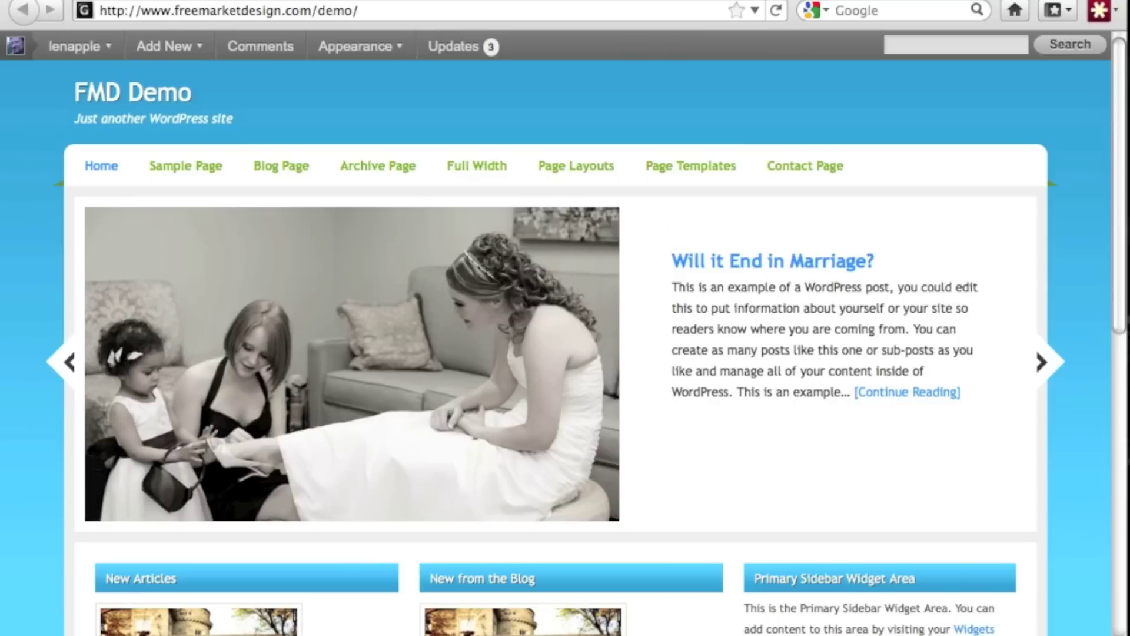
Step: Go to Appearance > Menus and look over the empty menu page and its pages and categories panels
click(322, 120)
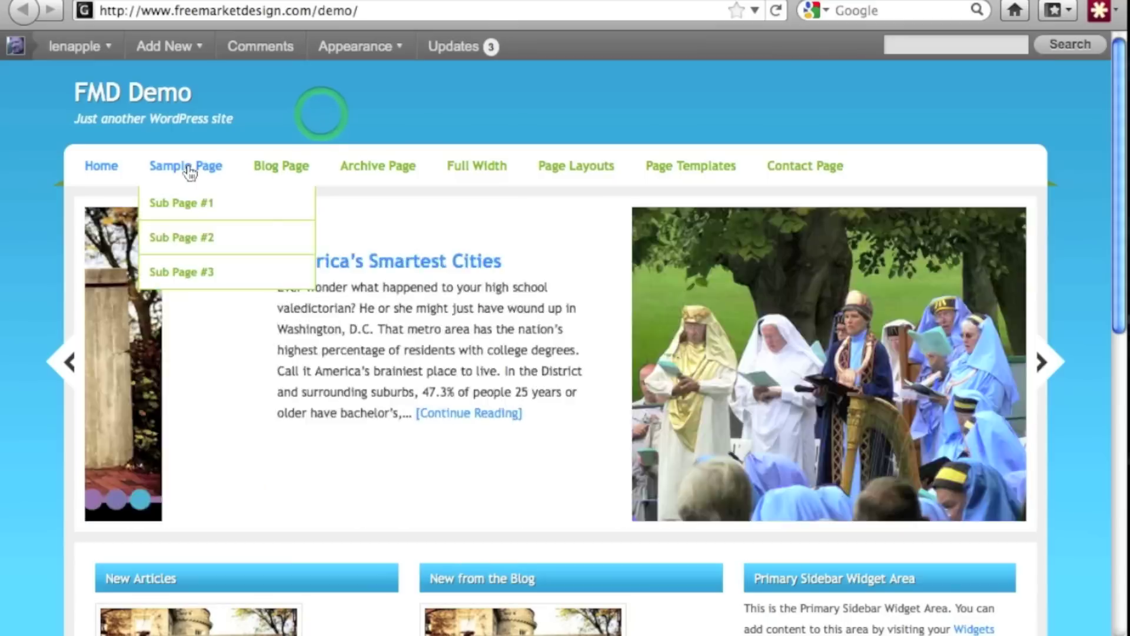
mouse_move(204, 176)
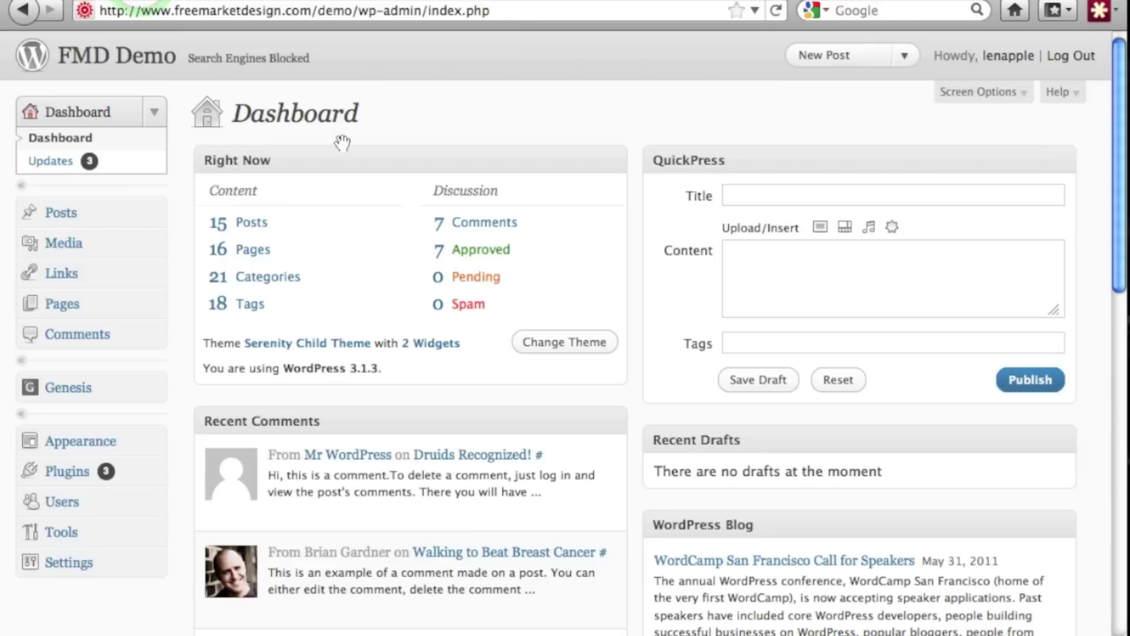
click(84, 443)
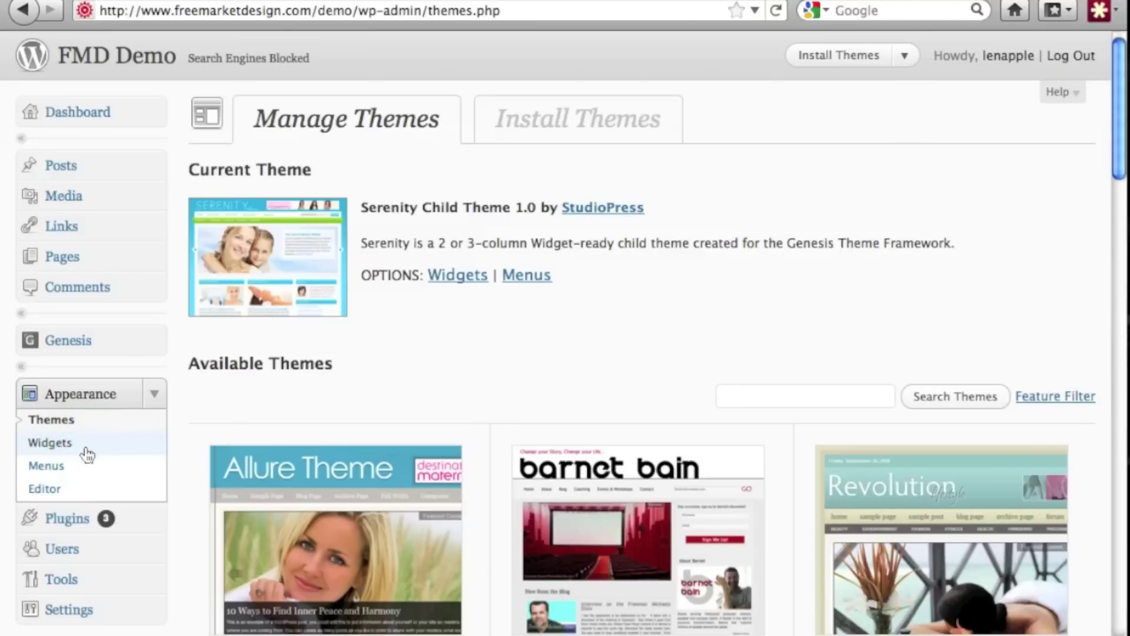
click(40, 468)
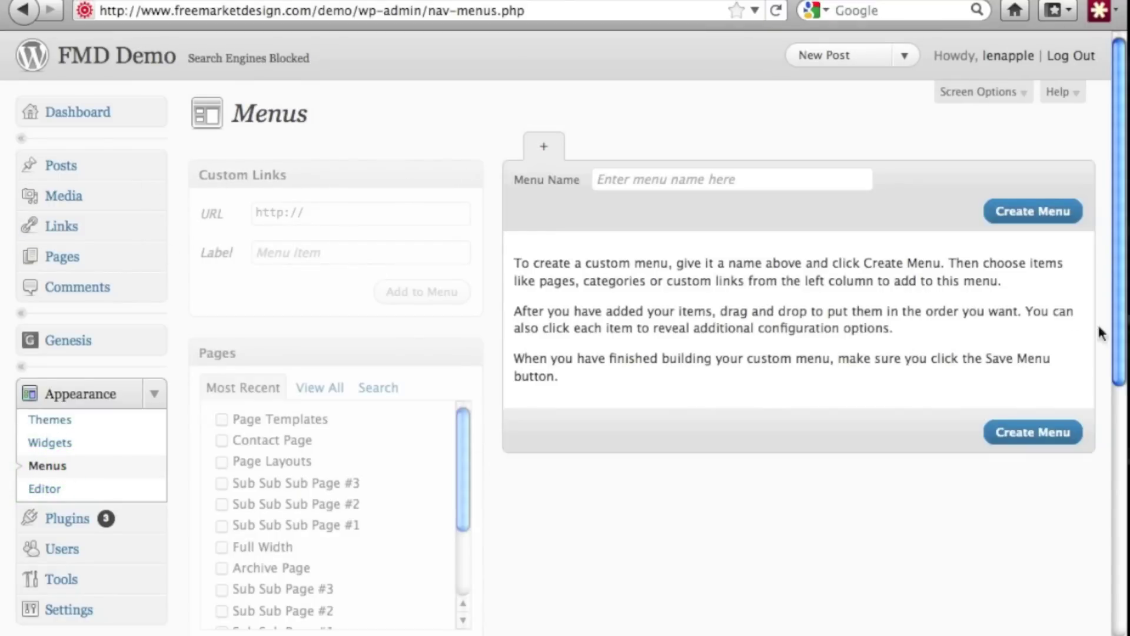
scroll(730, 386, down, 3)
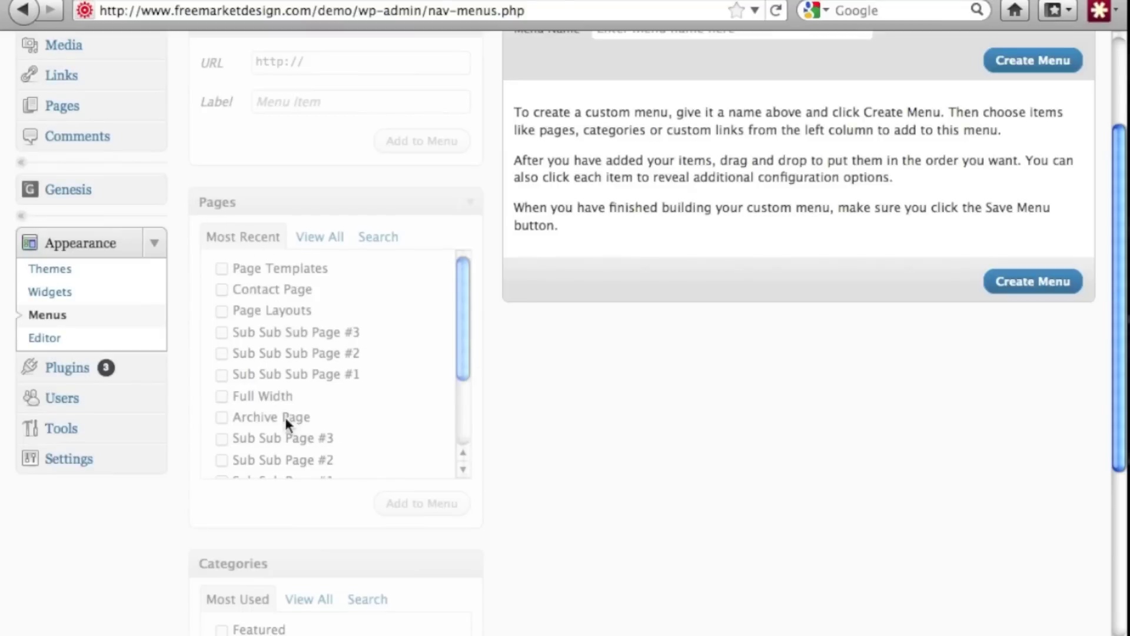
scroll(225, 420, down, 2)
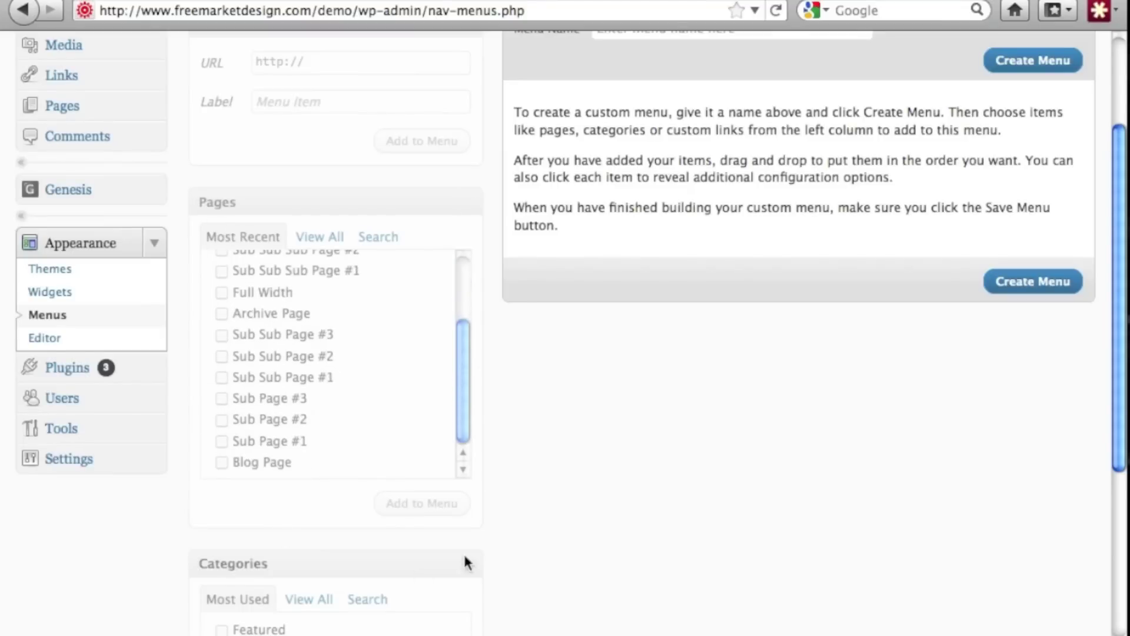
scroll(447, 565, down, 5)
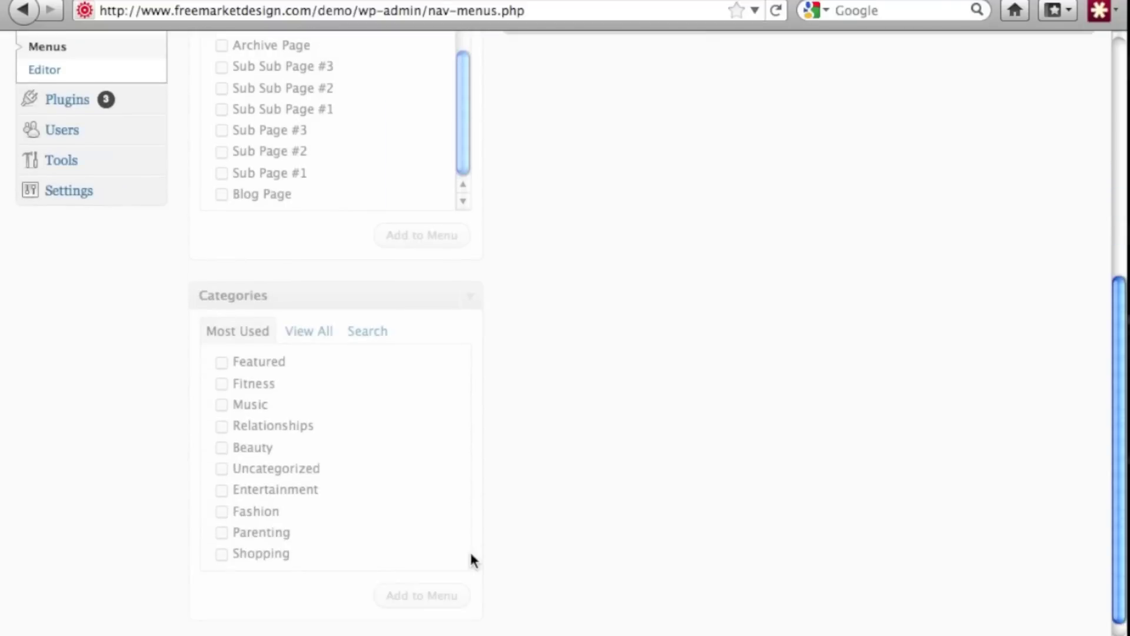
click(212, 369)
scroll(626, 396, up, 8)
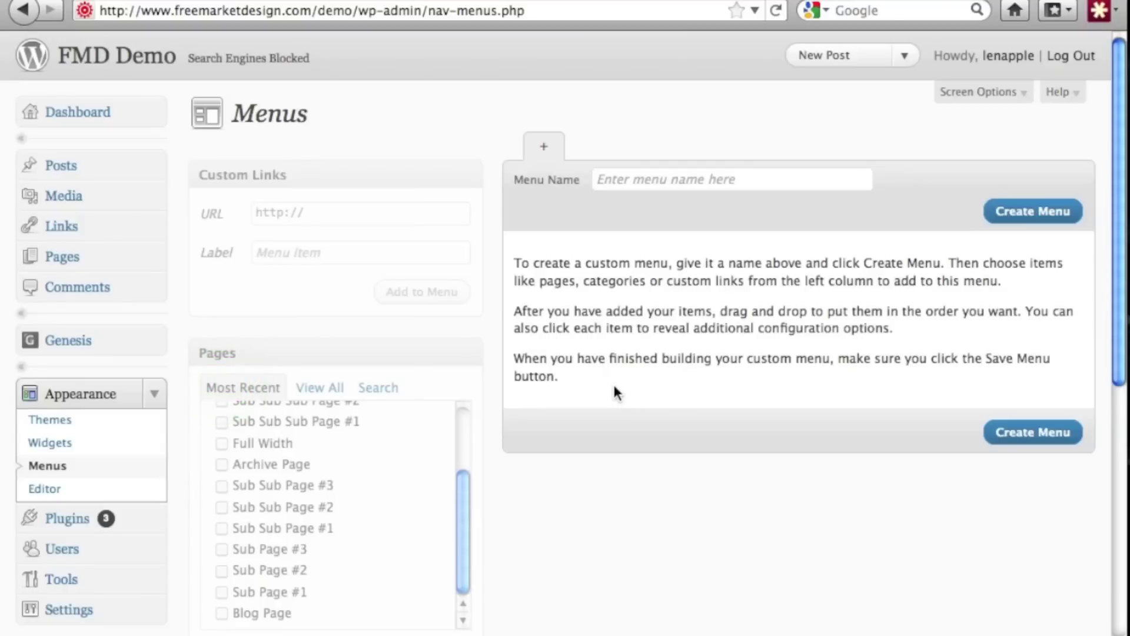
Step: Create a new menu named 'Main Menu' and scroll through the confirmed empty menu
click(544, 143)
click(786, 187)
text(M)
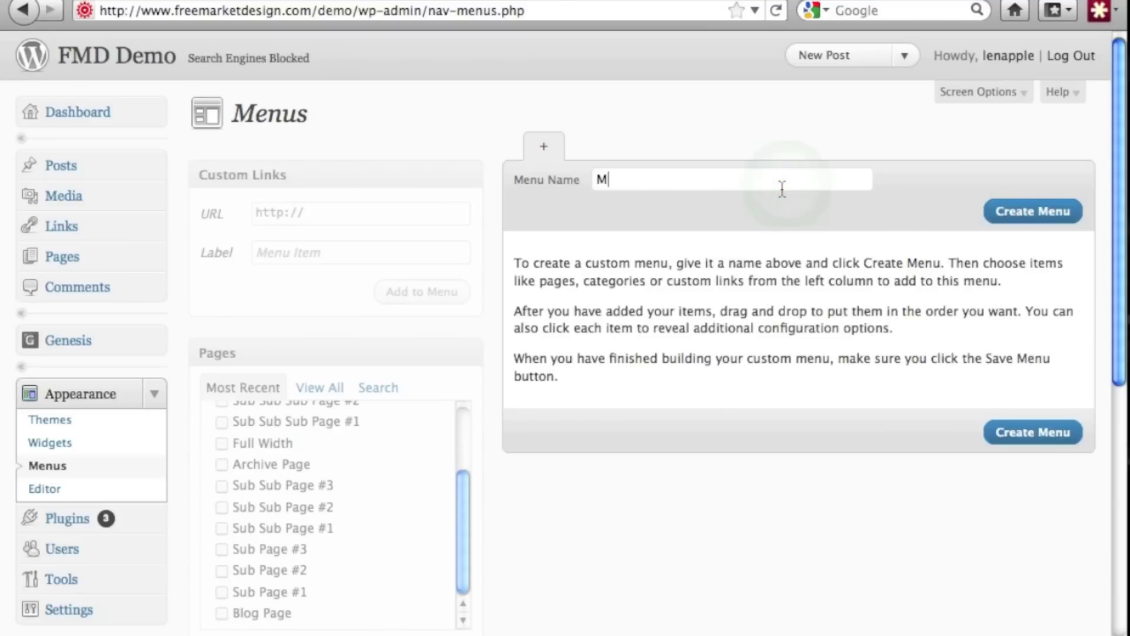
text(ain Menu)
click(1031, 211)
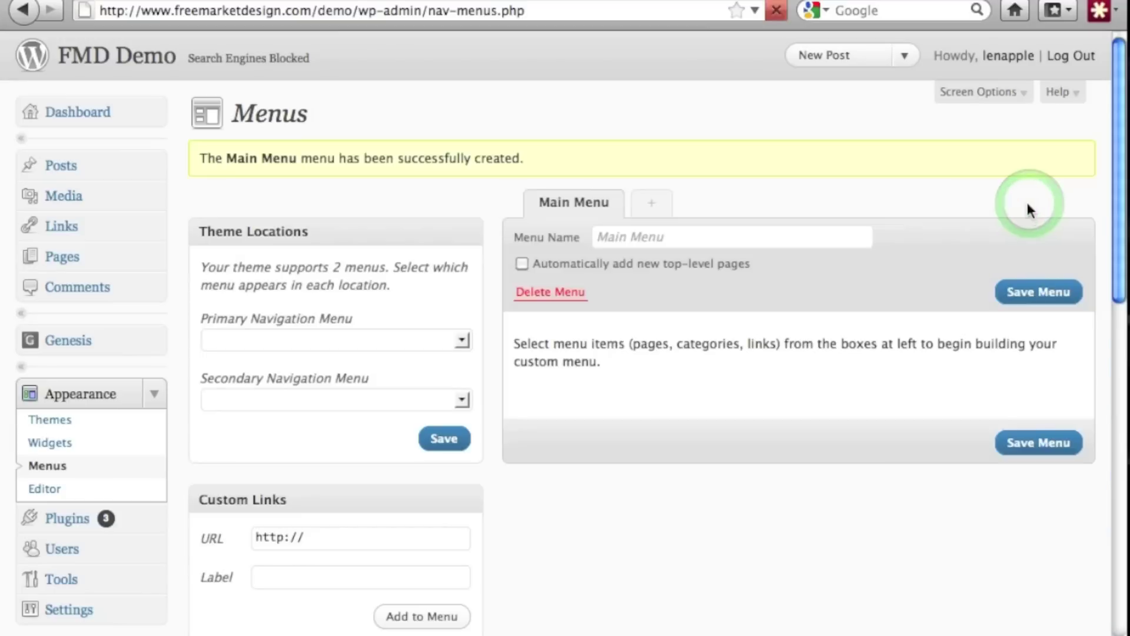
scroll(804, 379, down, 3)
scroll(805, 385, down, 5)
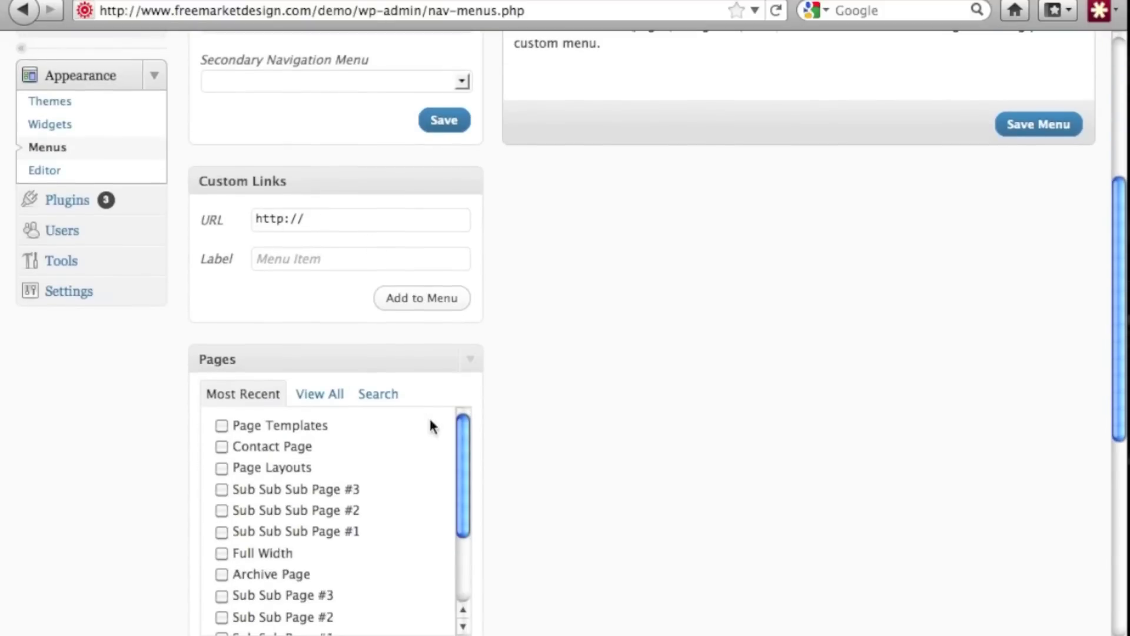
scroll(606, 456, down, 2)
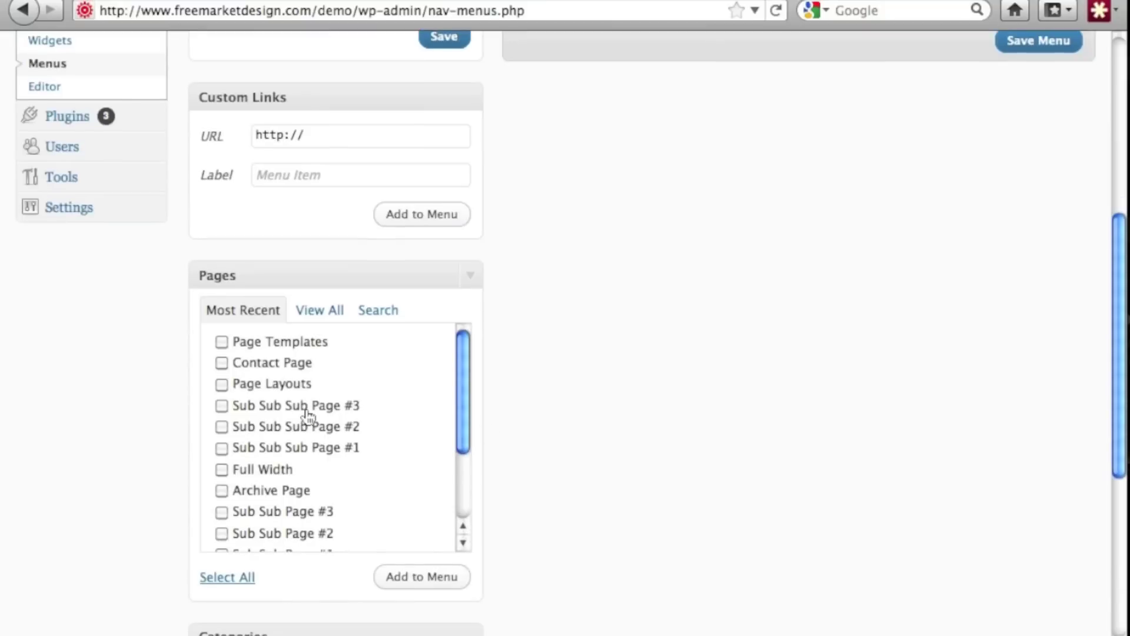
scroll(330, 436, down, 4)
scroll(627, 479, down, 5)
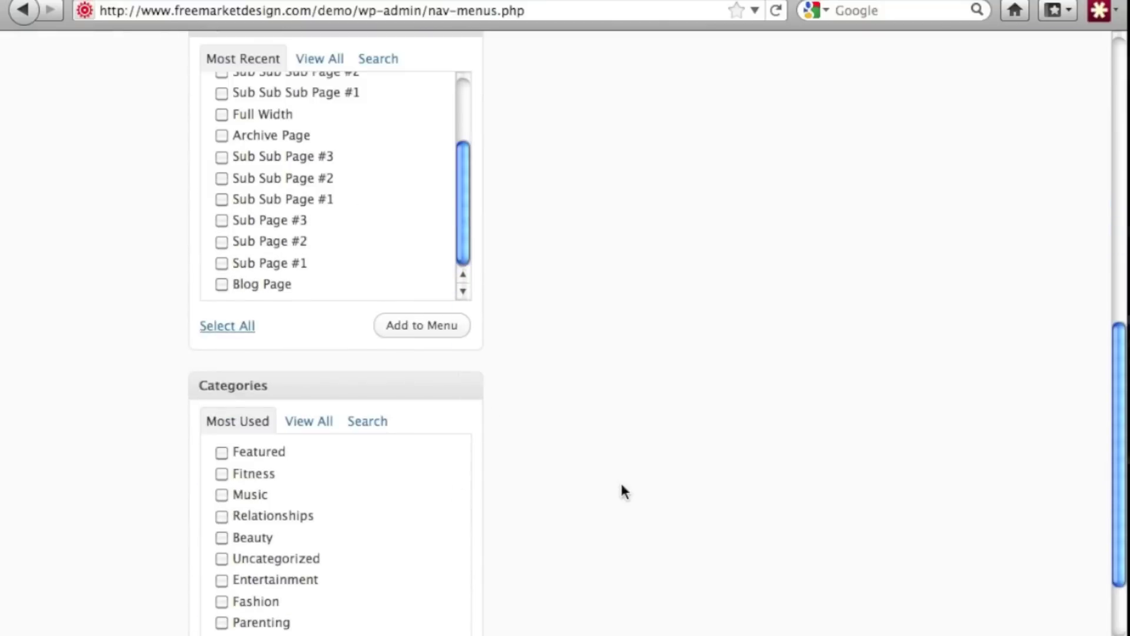
scroll(621, 485, up, 6)
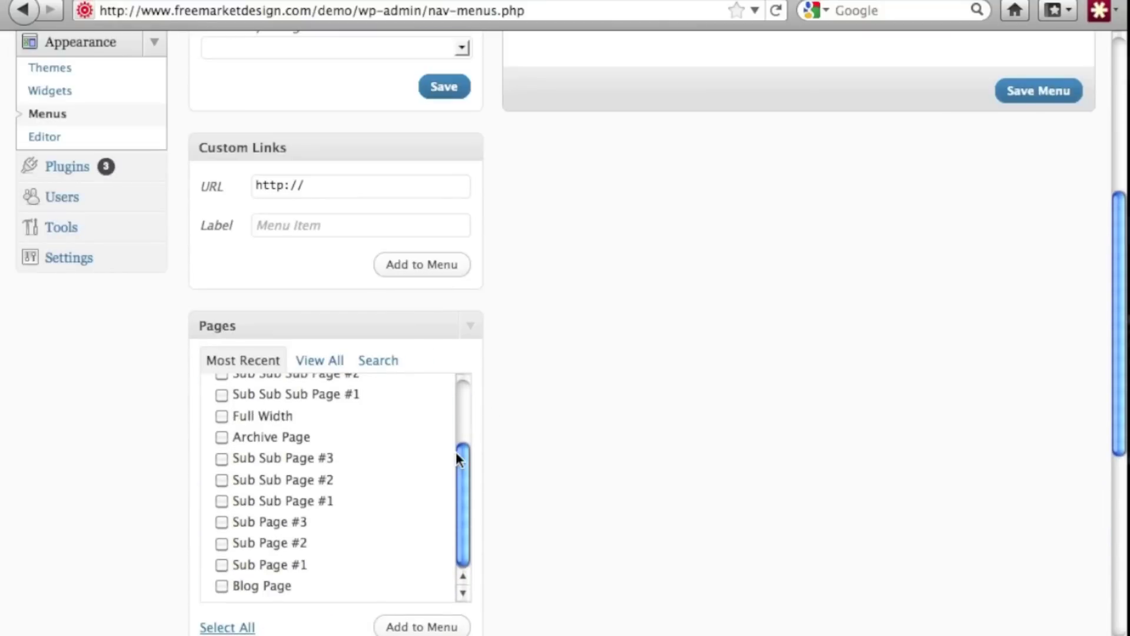
Step: From the full Pages list, add Home, Blog Page and Contact Page to Main Menu
drag(458, 448, 456, 385)
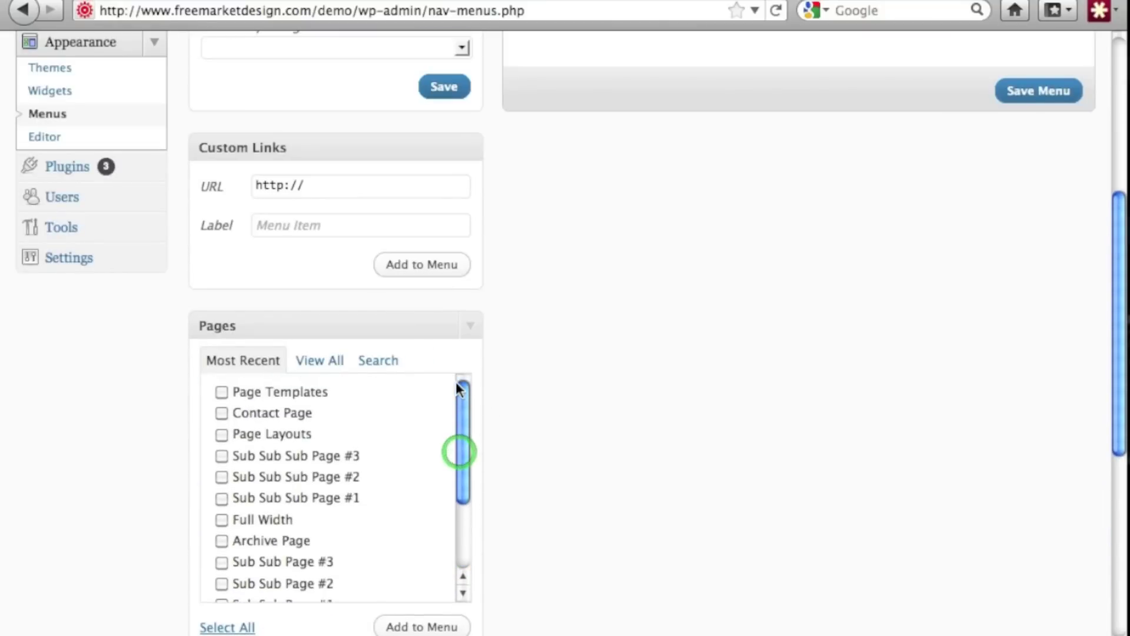
click(221, 412)
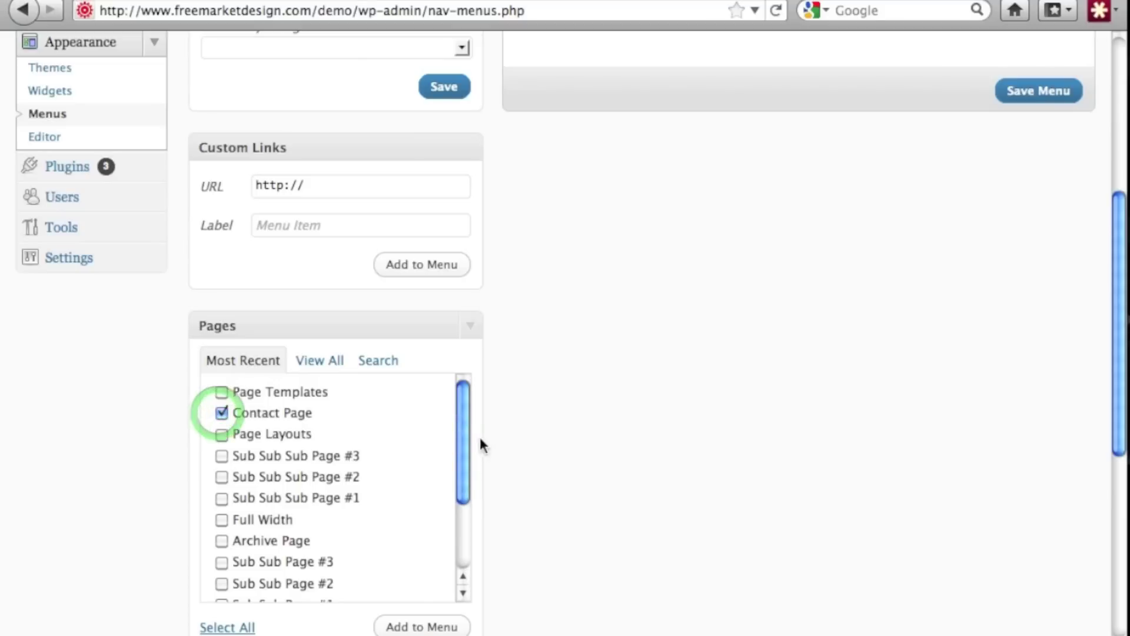
click(459, 434)
click(328, 362)
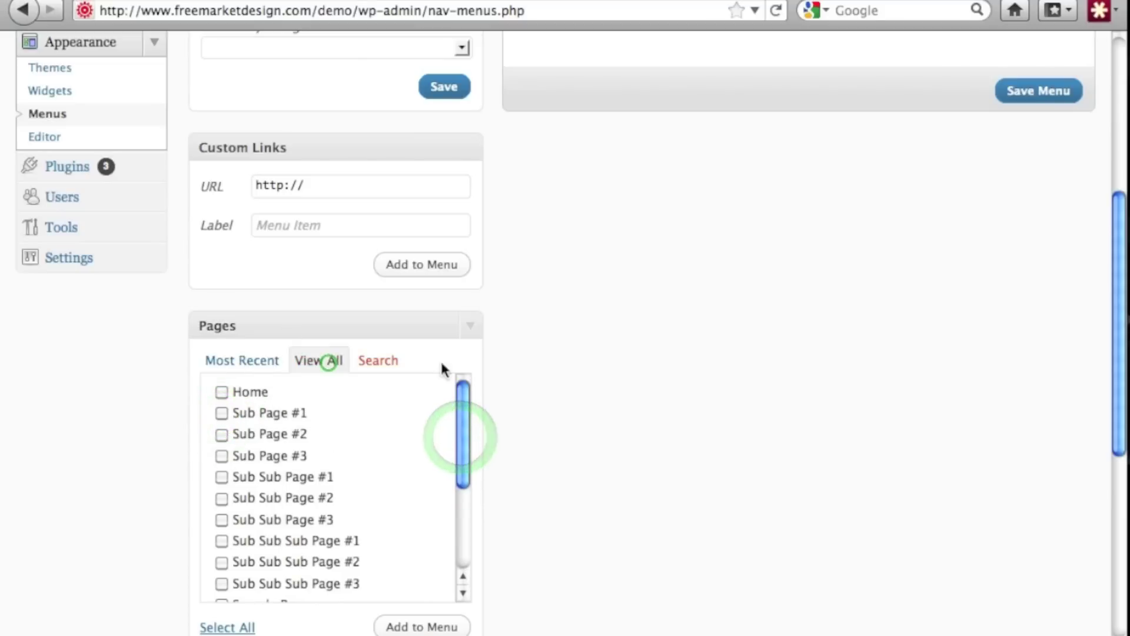
click(220, 393)
drag(464, 411, 440, 485)
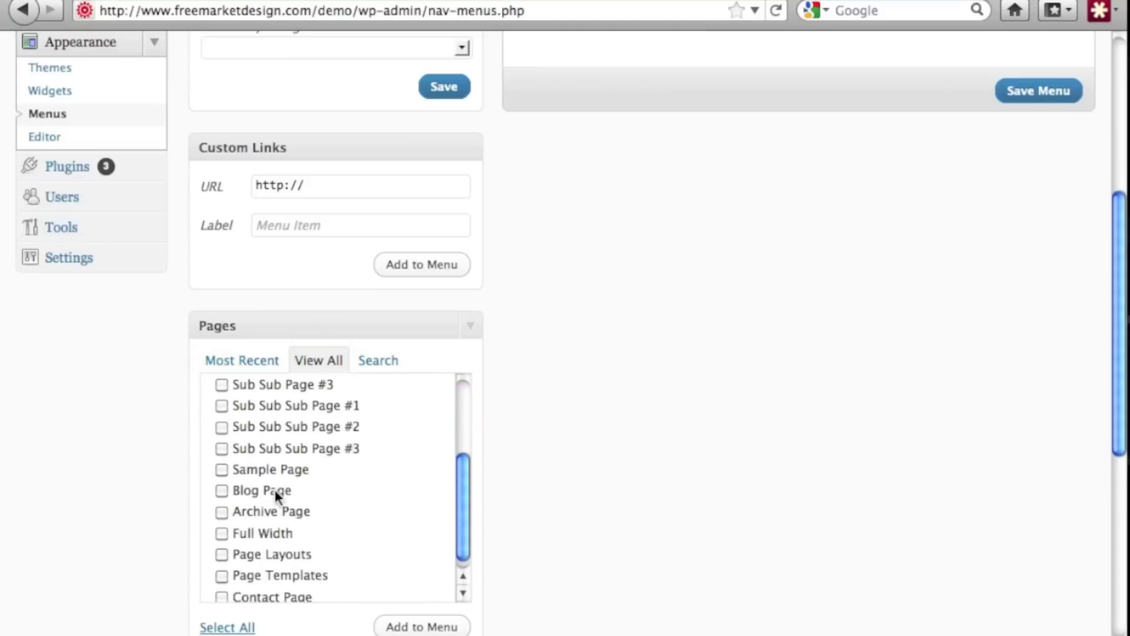
click(219, 490)
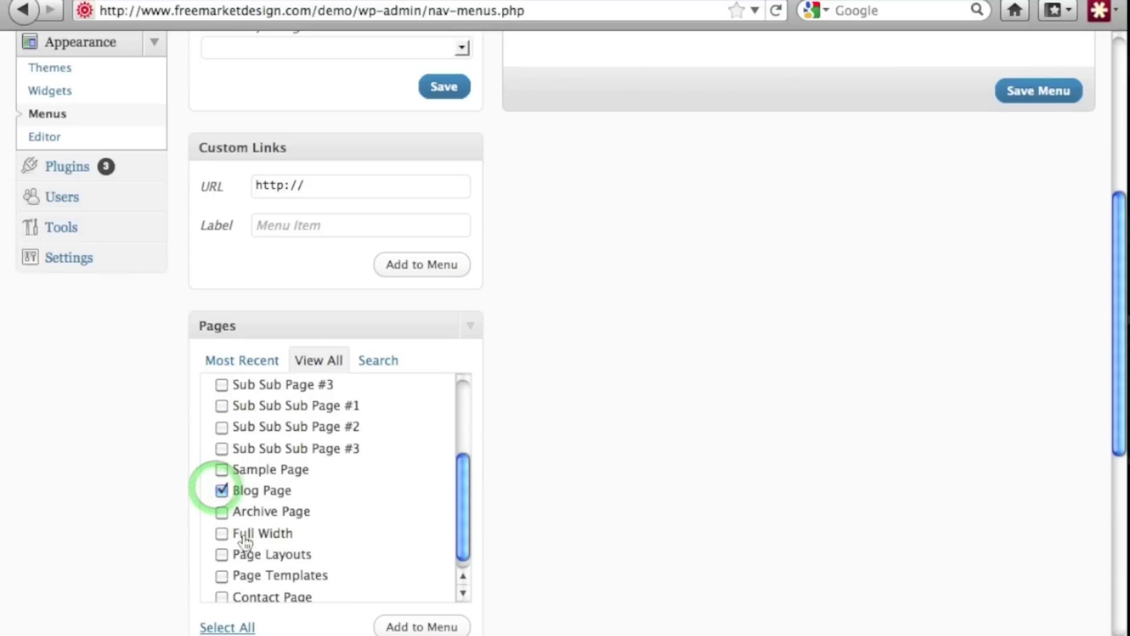
scroll(302, 546, down, 1)
click(216, 587)
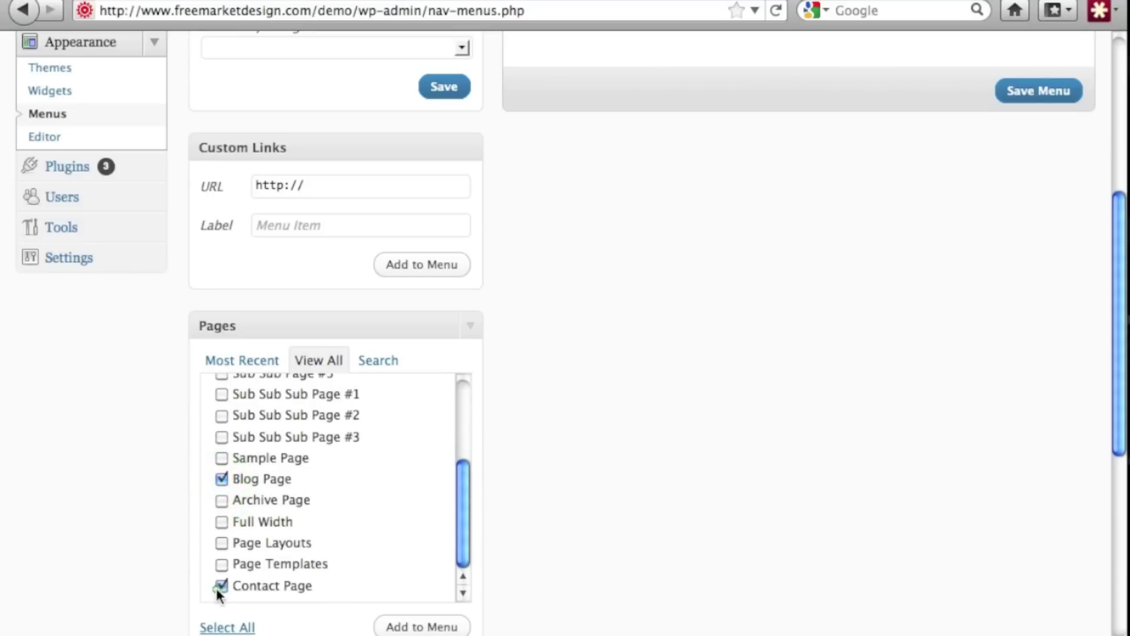
click(388, 626)
scroll(781, 504, up, 6)
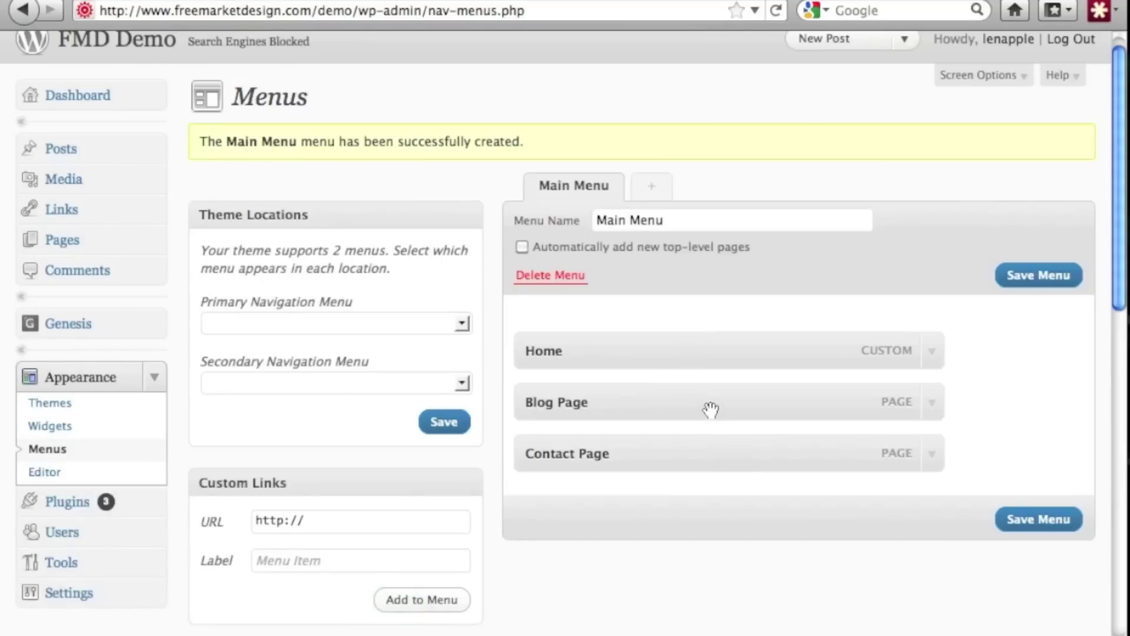
Step: Try reordering the items, keep Home first, then Blog Page and Contact Page, and save the menu
drag(707, 400, 711, 353)
drag(724, 419, 726, 355)
click(1063, 275)
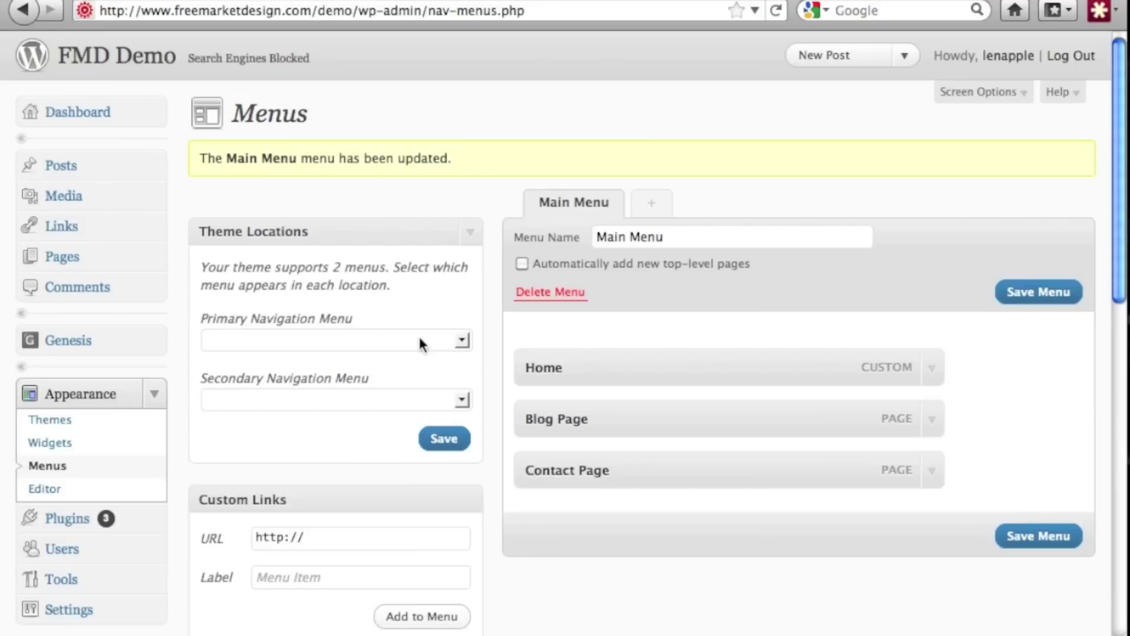
Step: Assign Main Menu to the Primary Navigation Menu location, save, and check the live site's navigation
click(418, 334)
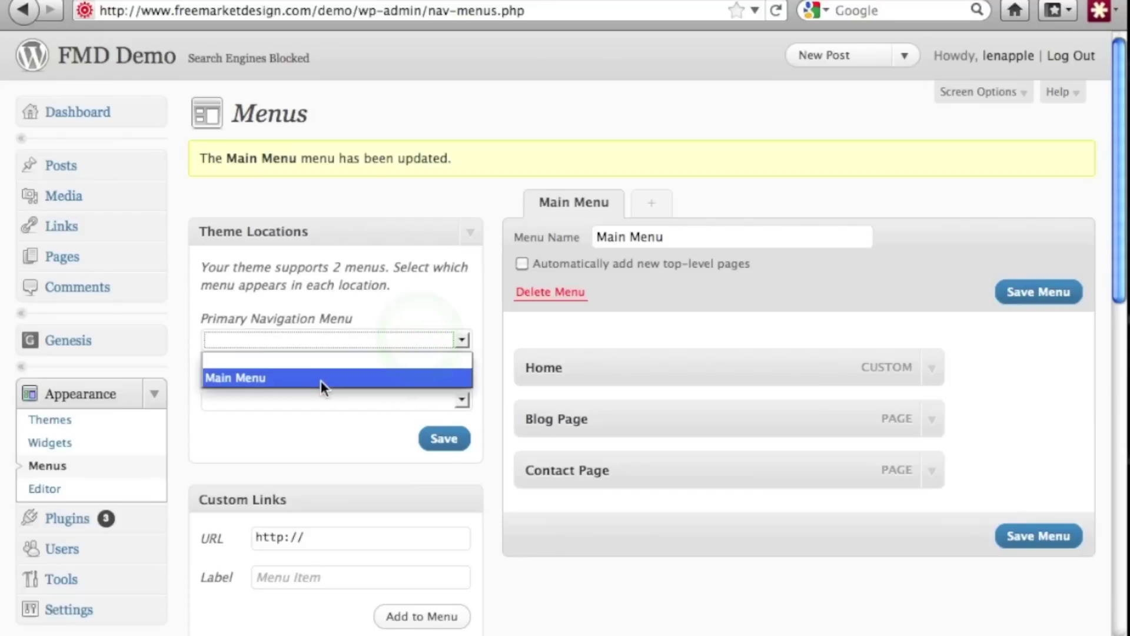
click(360, 263)
click(344, 335)
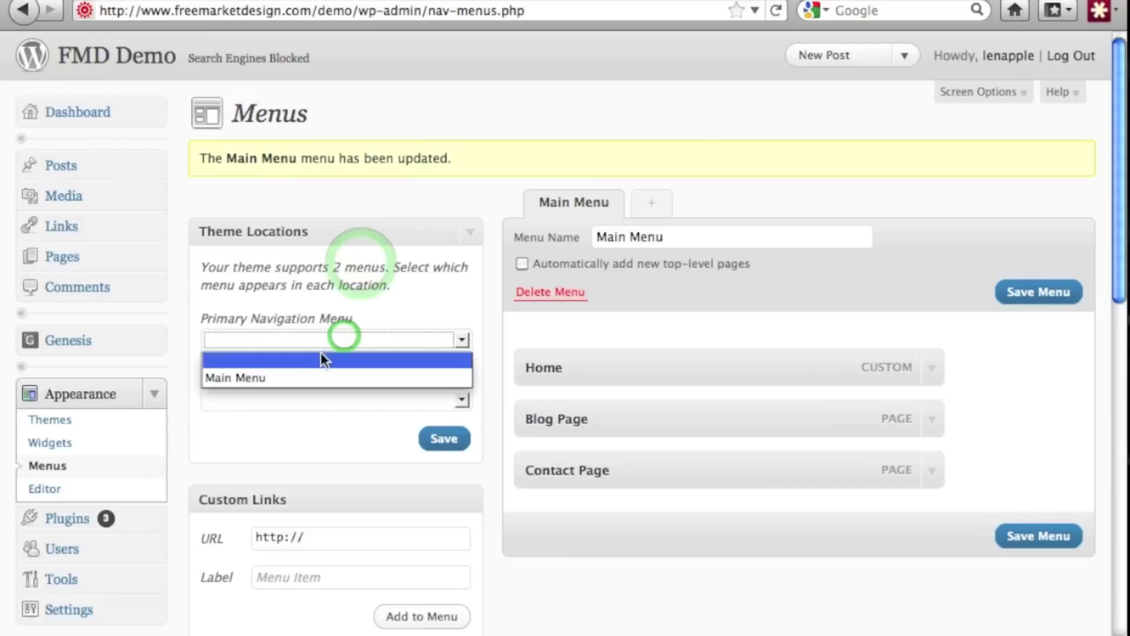
click(313, 377)
click(449, 451)
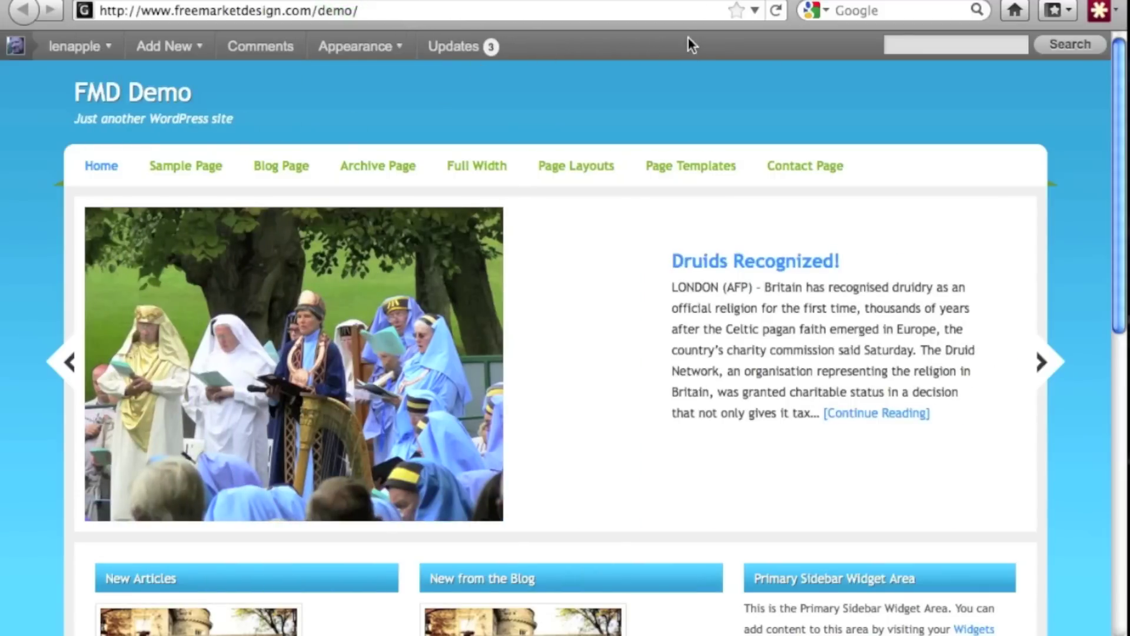
click(774, 12)
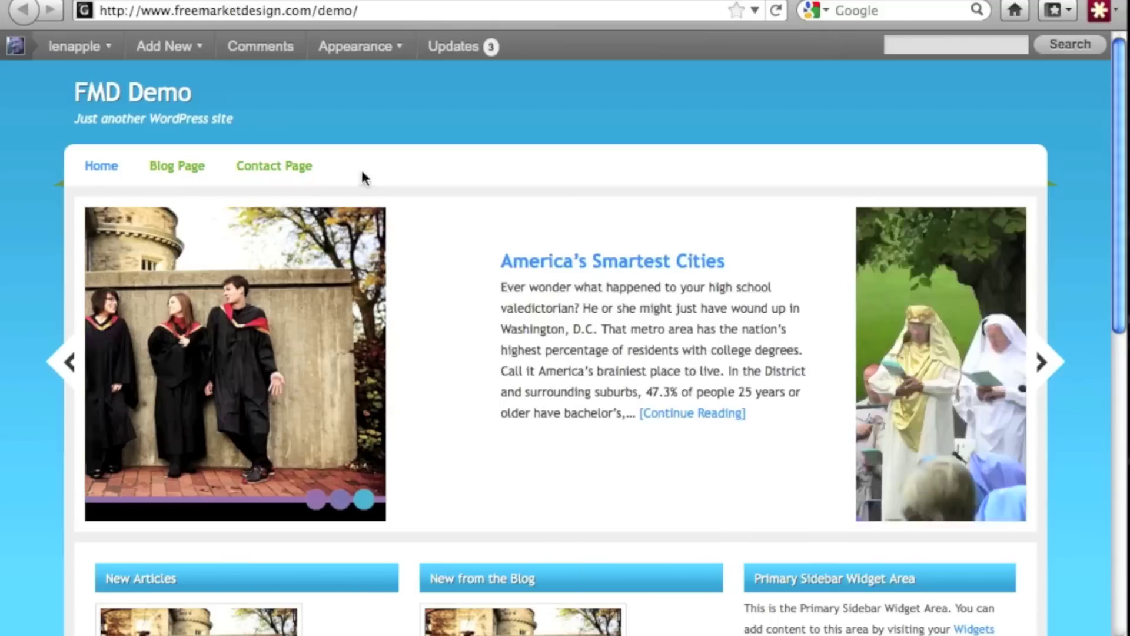
click(24, 10)
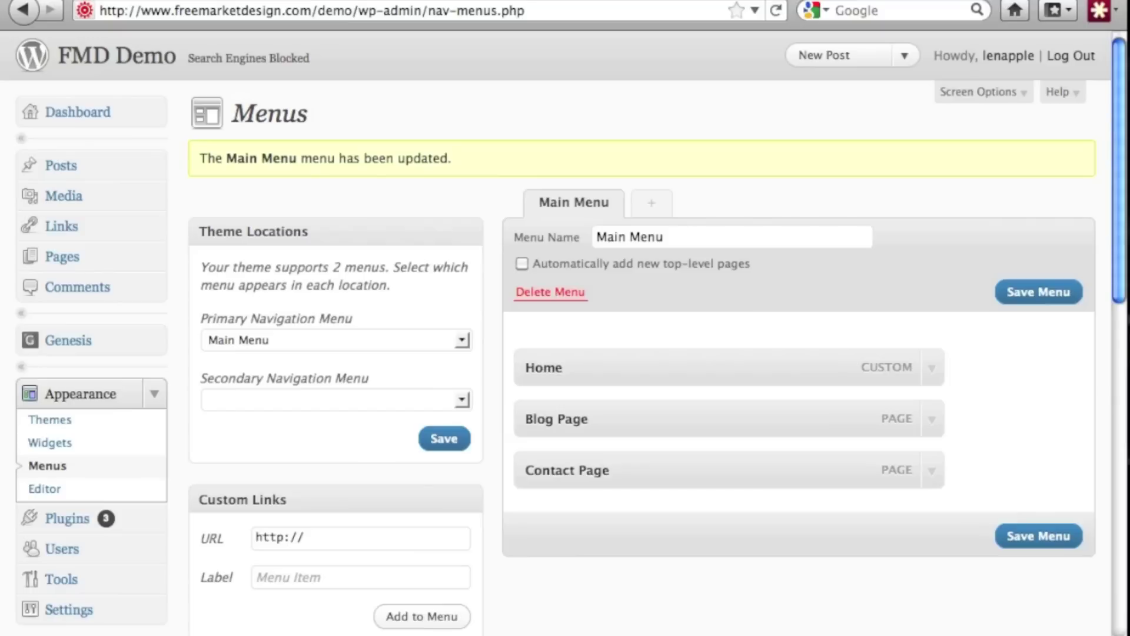
Step: Browse the full page list in the Menus screen's Pages box
scroll(773, 475, down, 5)
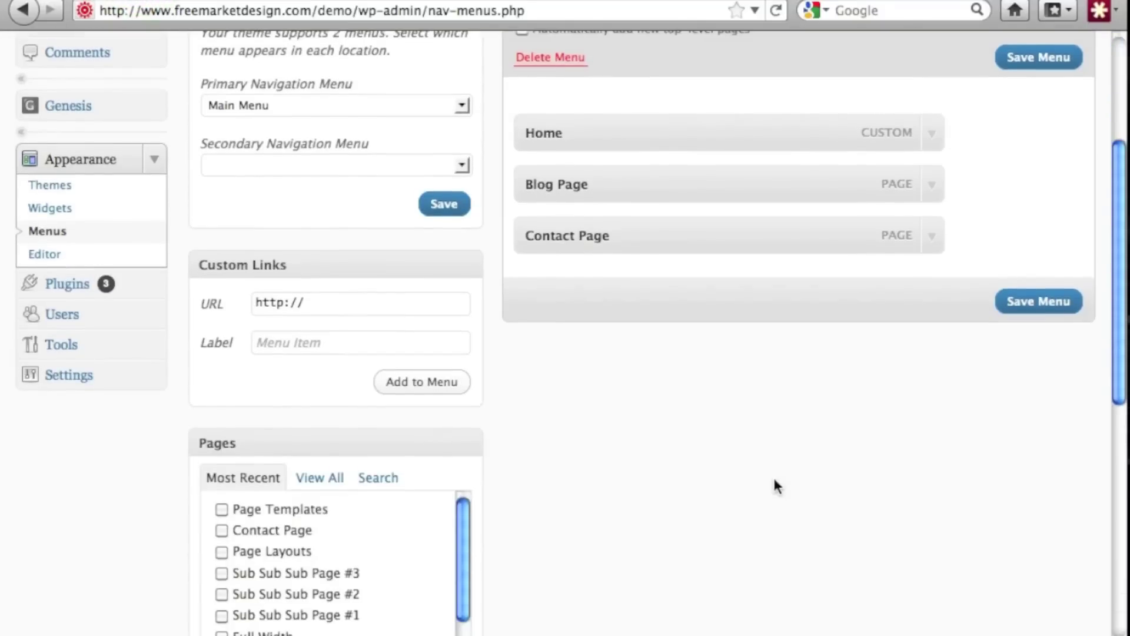
scroll(772, 474, down, 3)
click(336, 277)
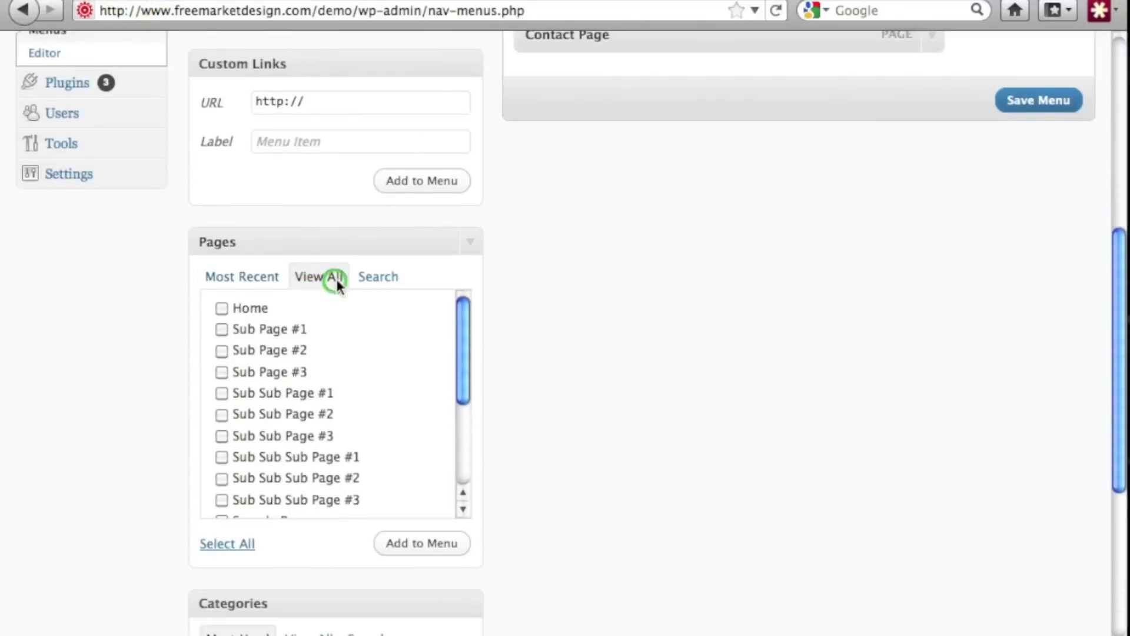
scroll(699, 330, up, 8)
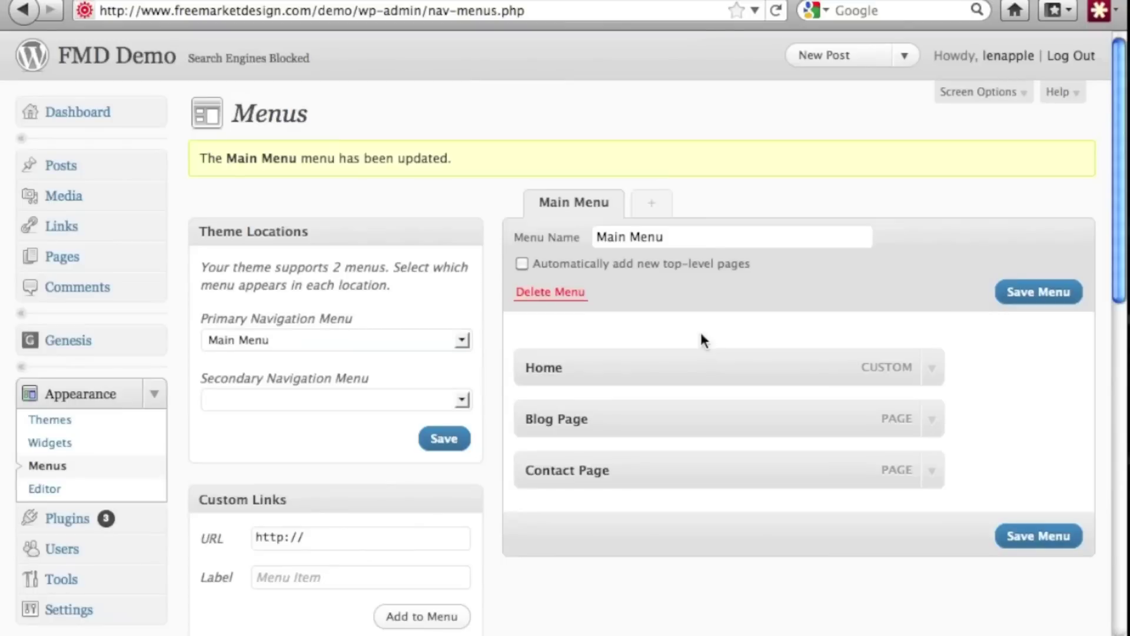
scroll(700, 330, down, 12)
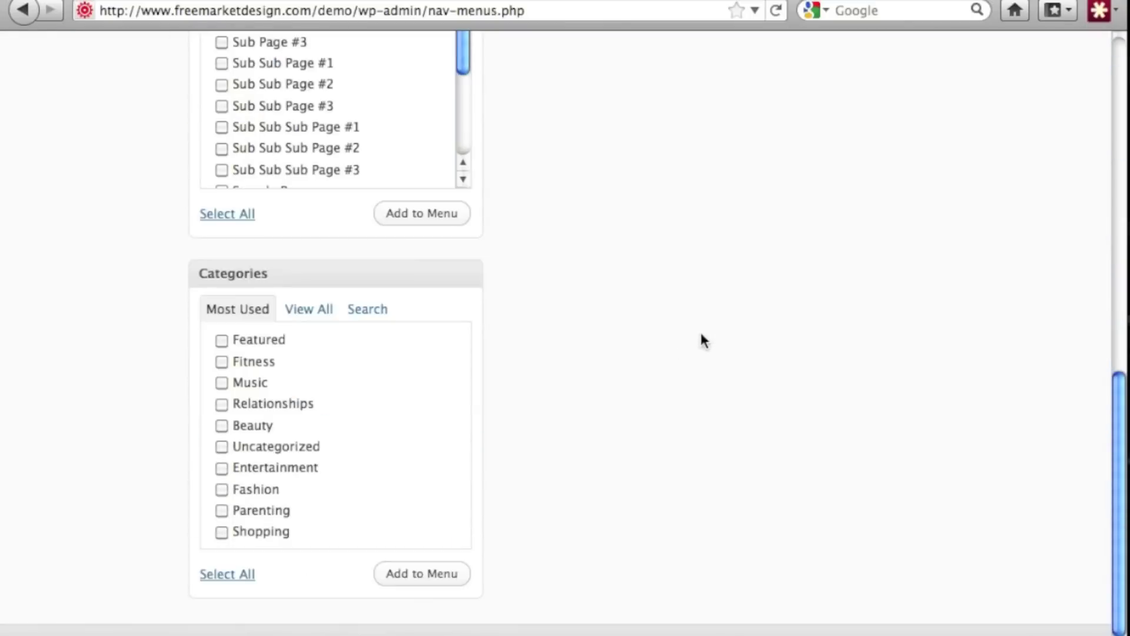
scroll(476, 330, up, 4)
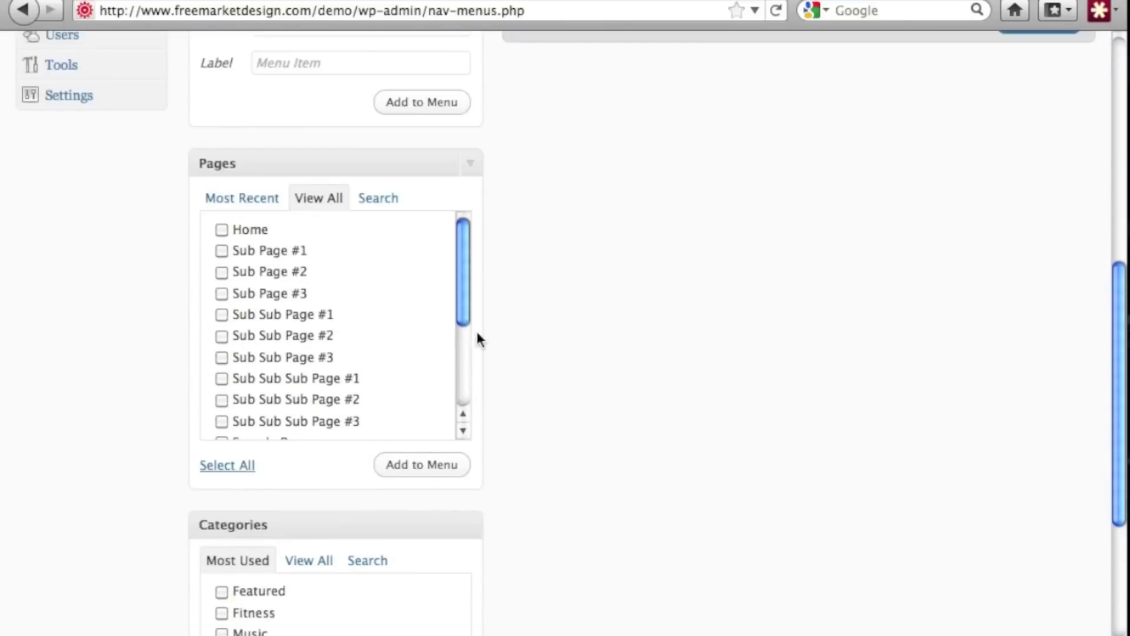
drag(459, 304, 461, 280)
scroll(531, 281, up, 5)
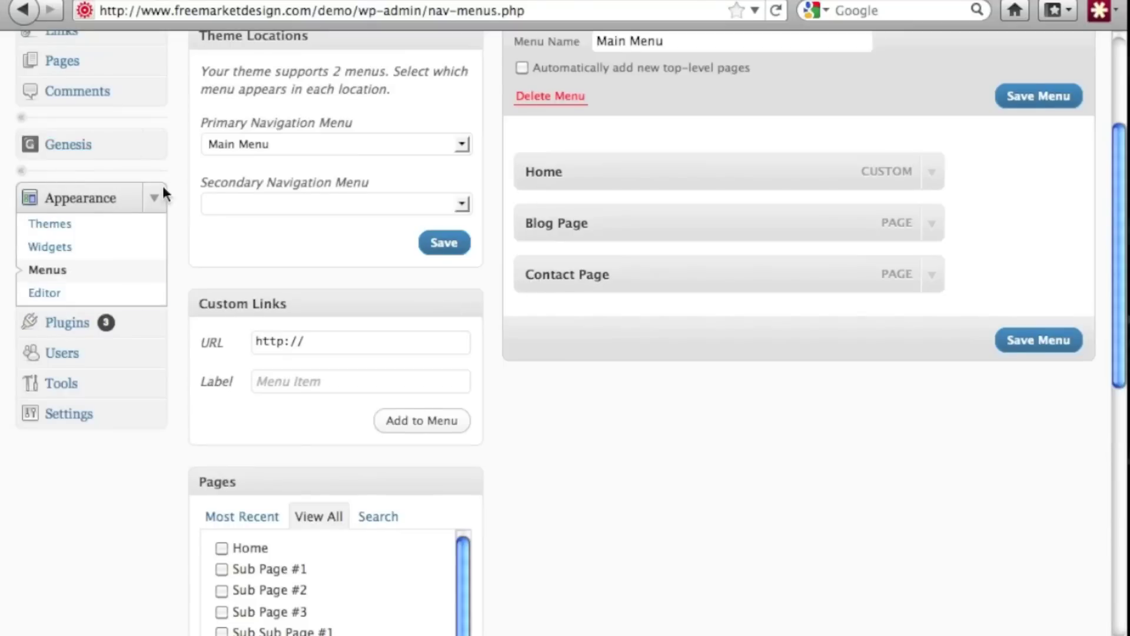
scroll(163, 186, up, 2)
Step: Publish the draft Services page from the Pages list
click(70, 178)
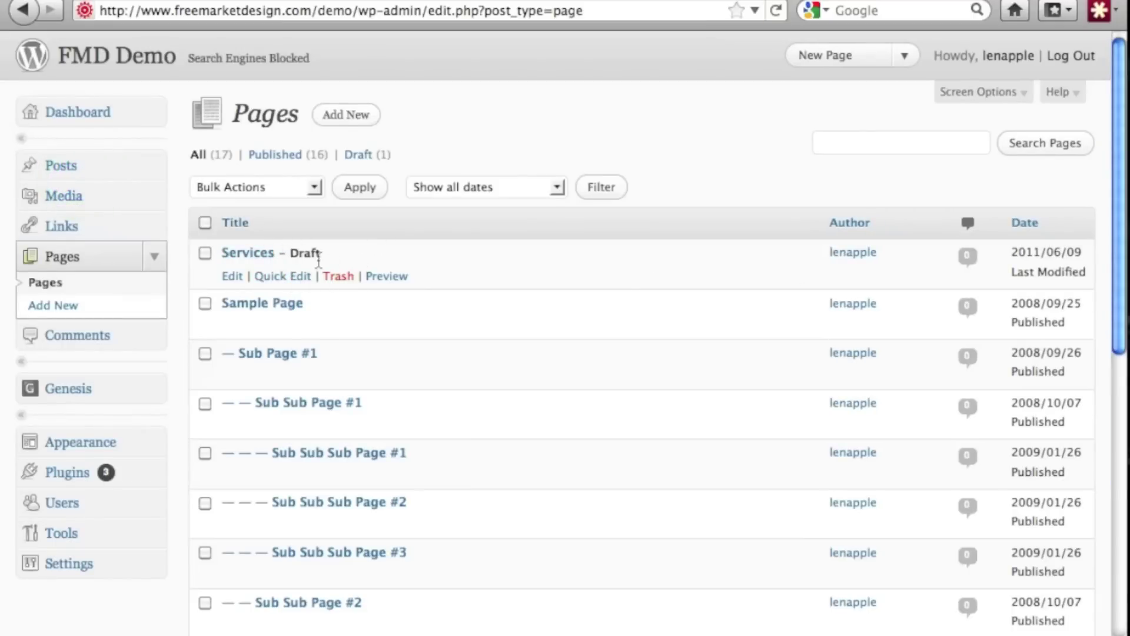
click(233, 276)
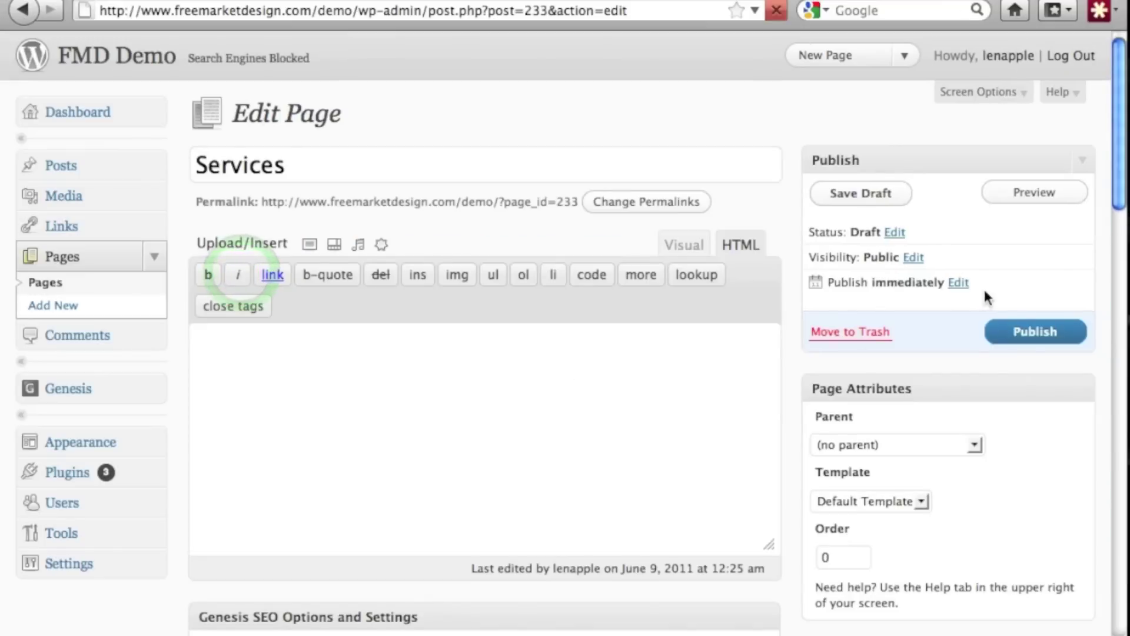
click(1034, 333)
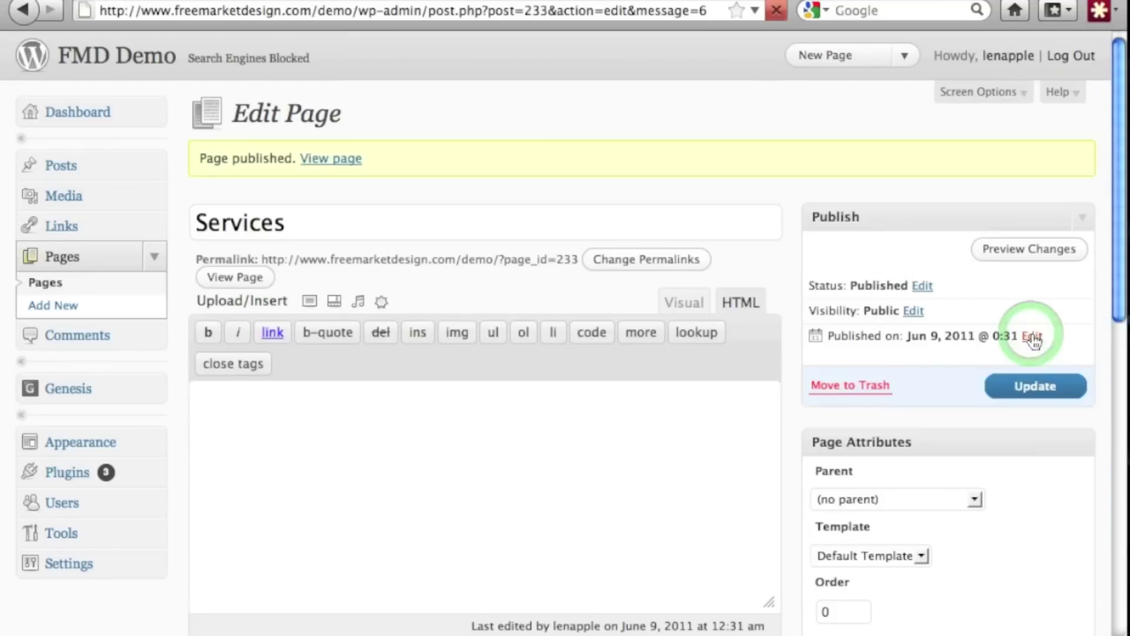
click(81, 442)
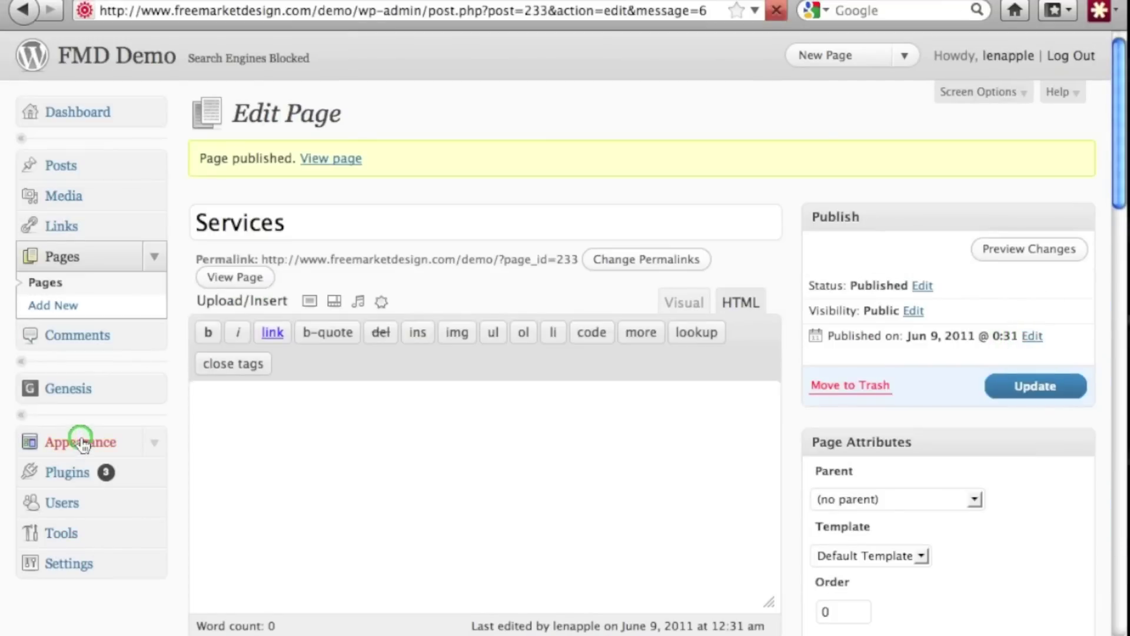
Step: Add Services to Main Menu, move it above Contact Page, and save the menu
click(51, 469)
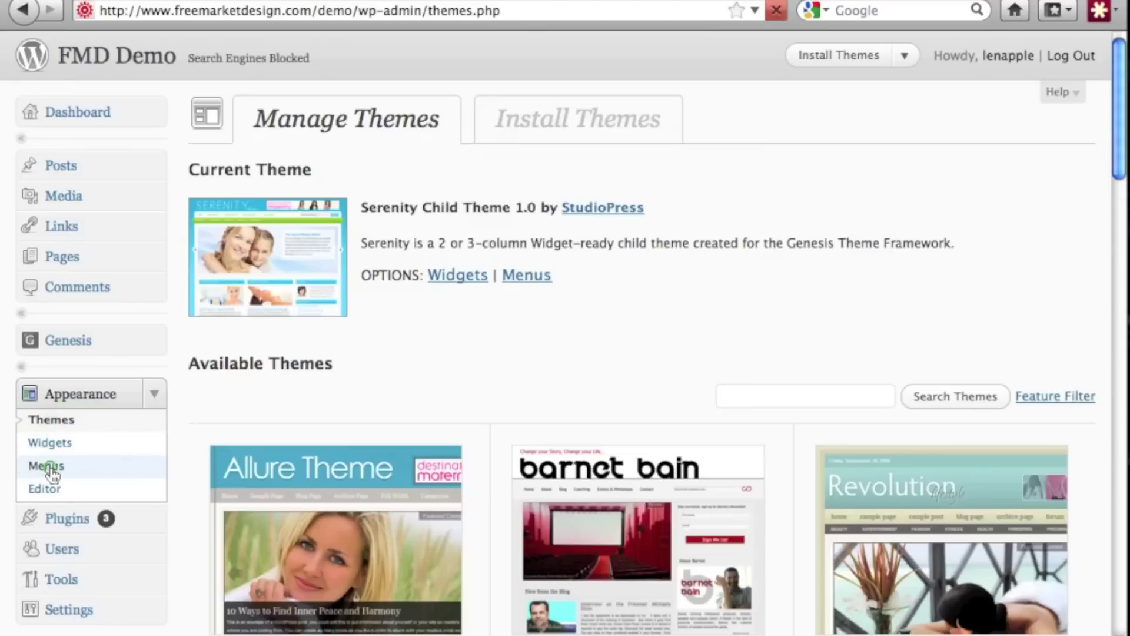
scroll(170, 491, down, 3)
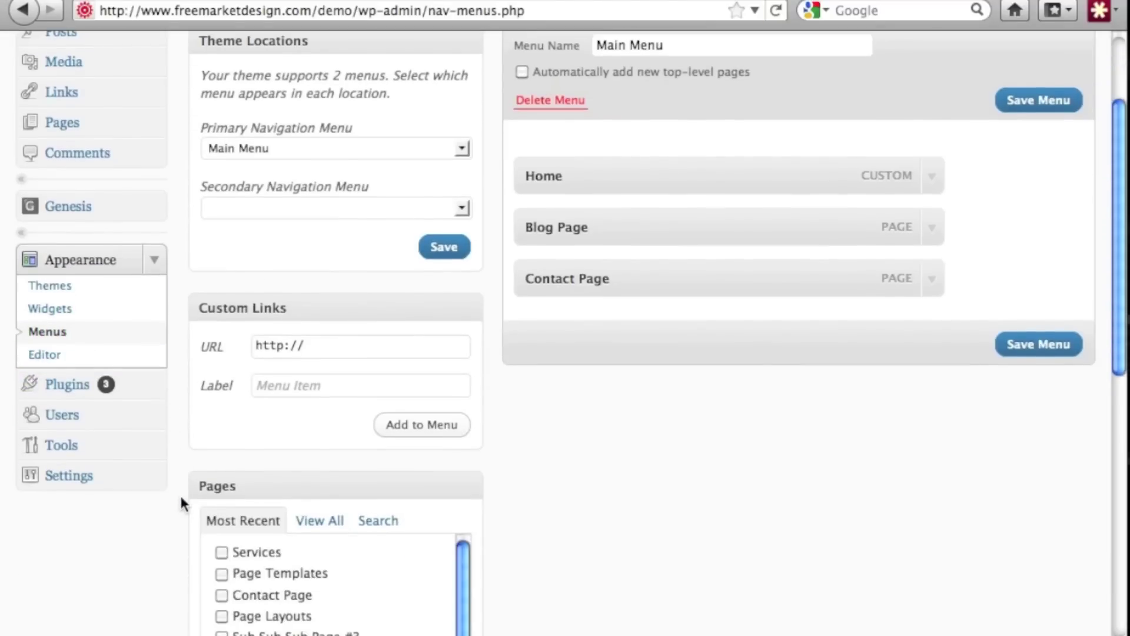
scroll(180, 494, down, 5)
scroll(323, 382, down, 1)
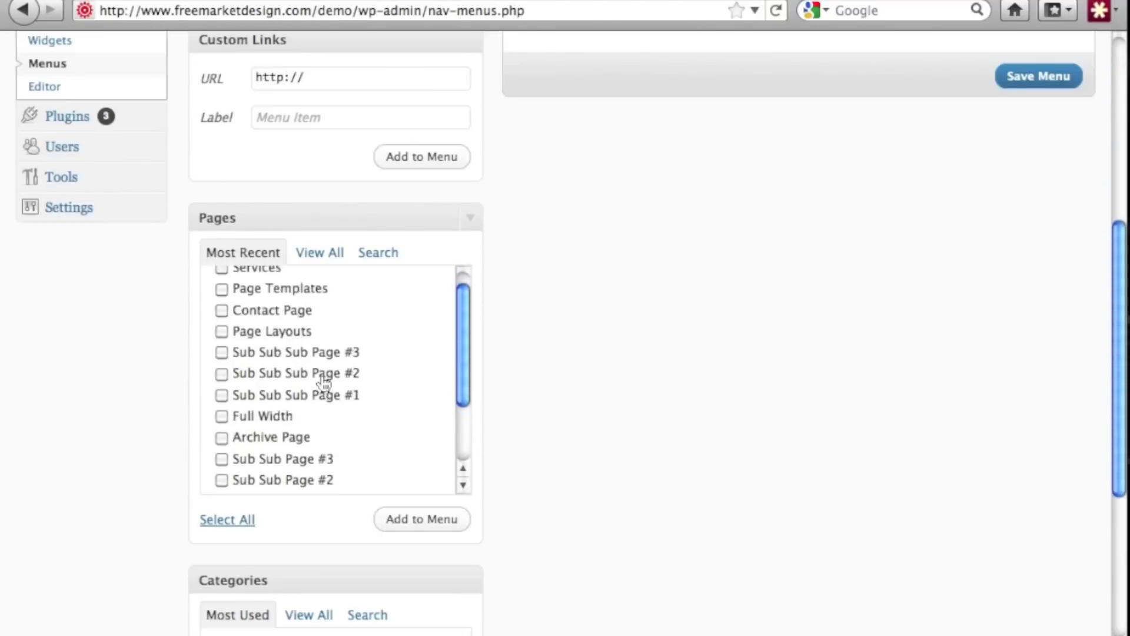
scroll(323, 380, down, 2)
scroll(323, 383, up, 3)
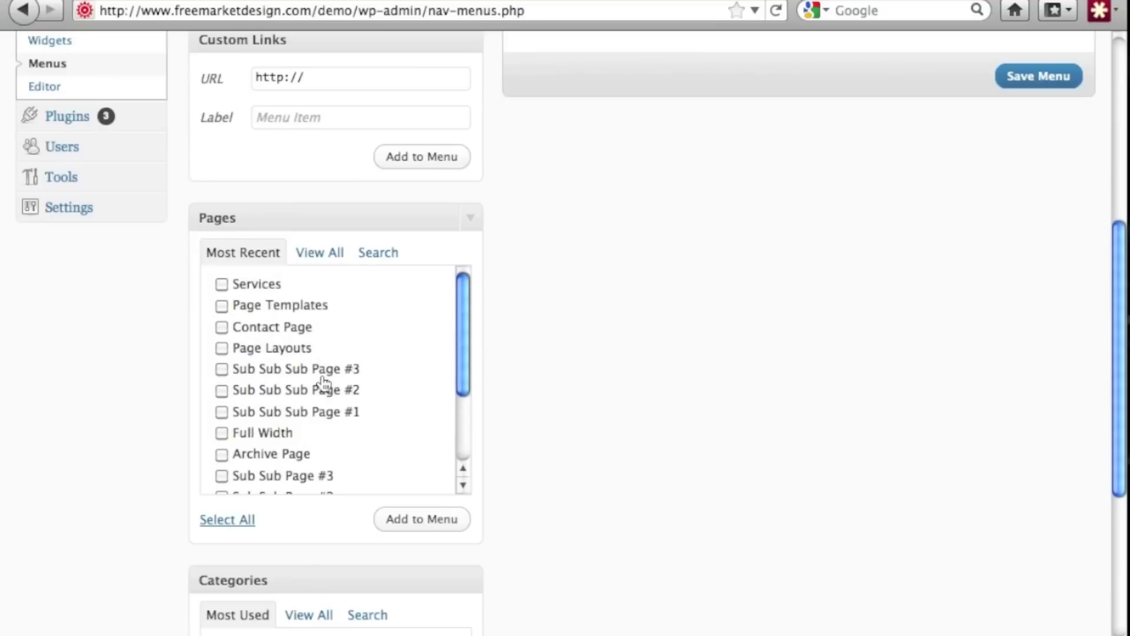
click(223, 284)
click(410, 519)
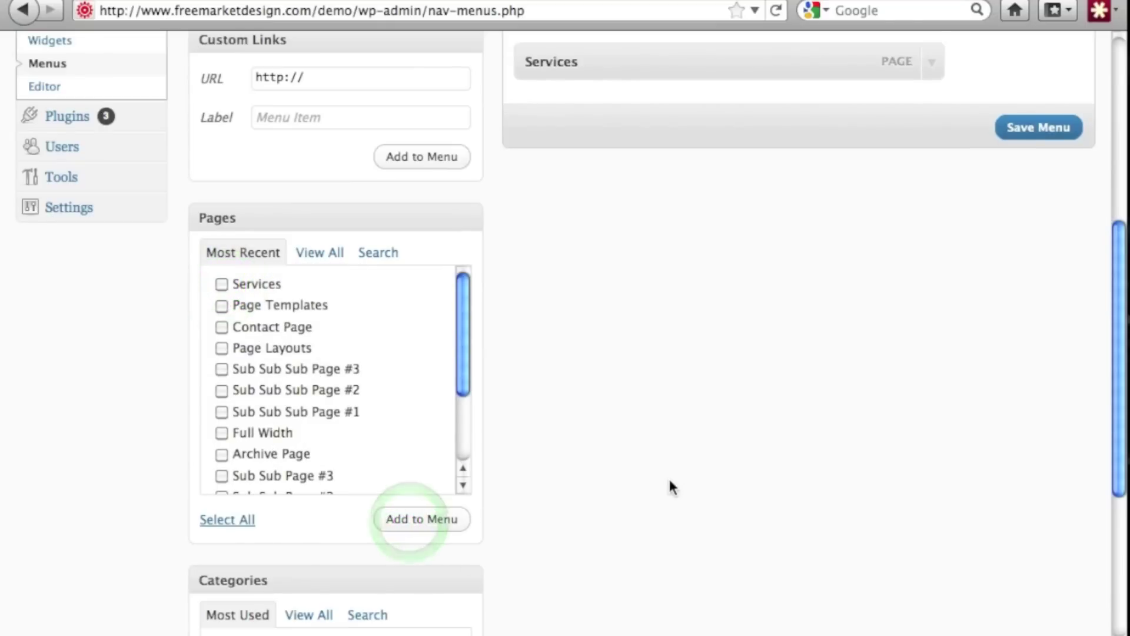
scroll(668, 476, up, 5)
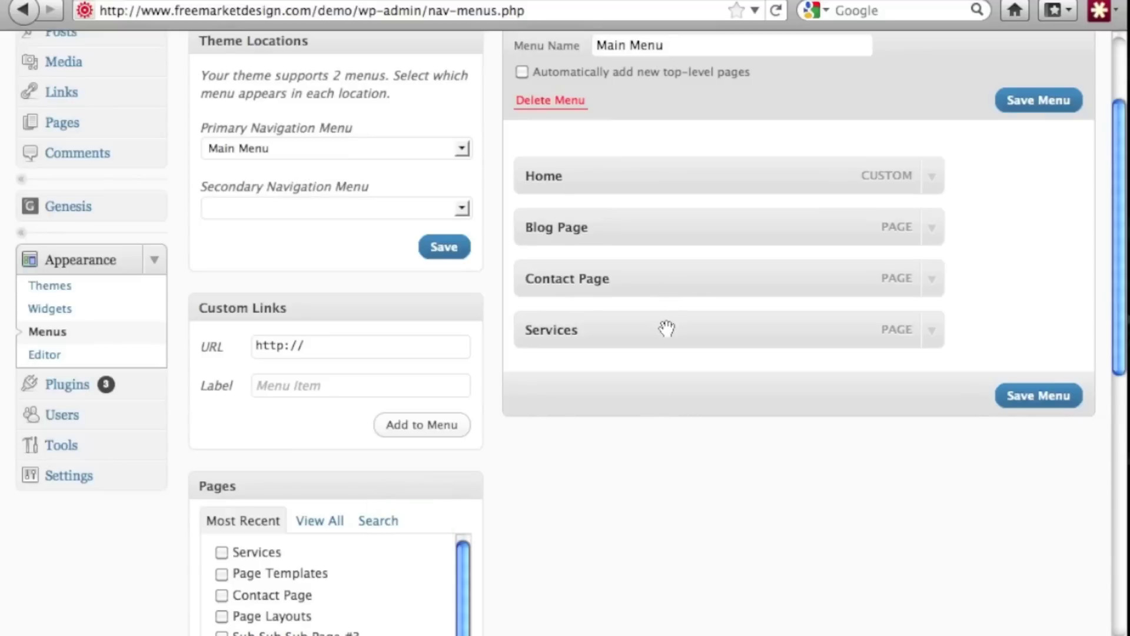
drag(666, 328, 662, 278)
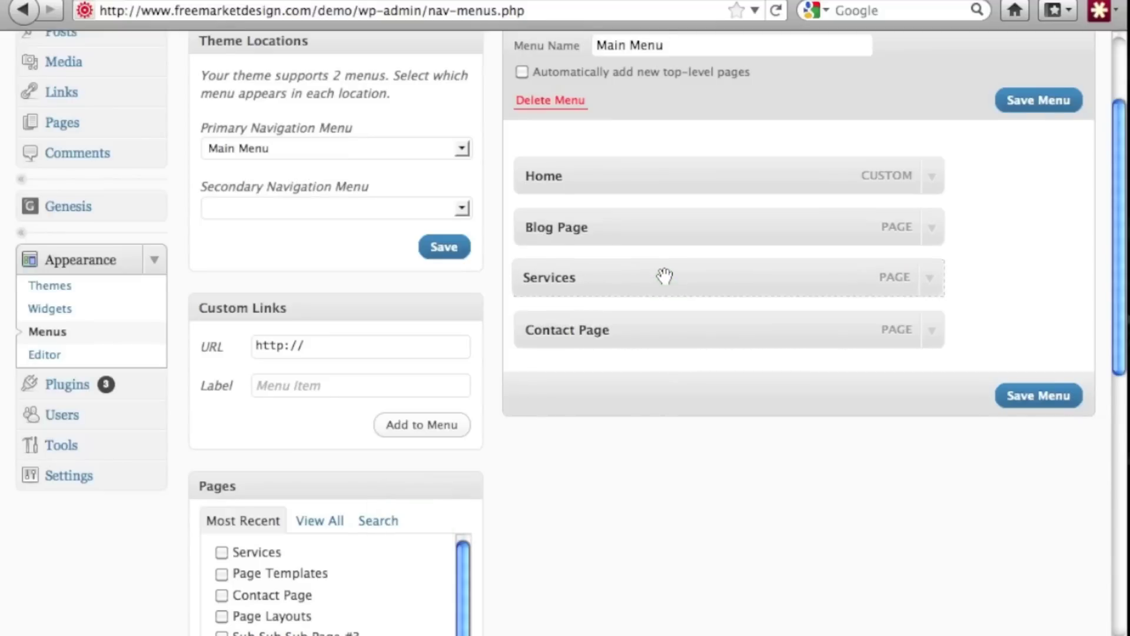
click(1048, 399)
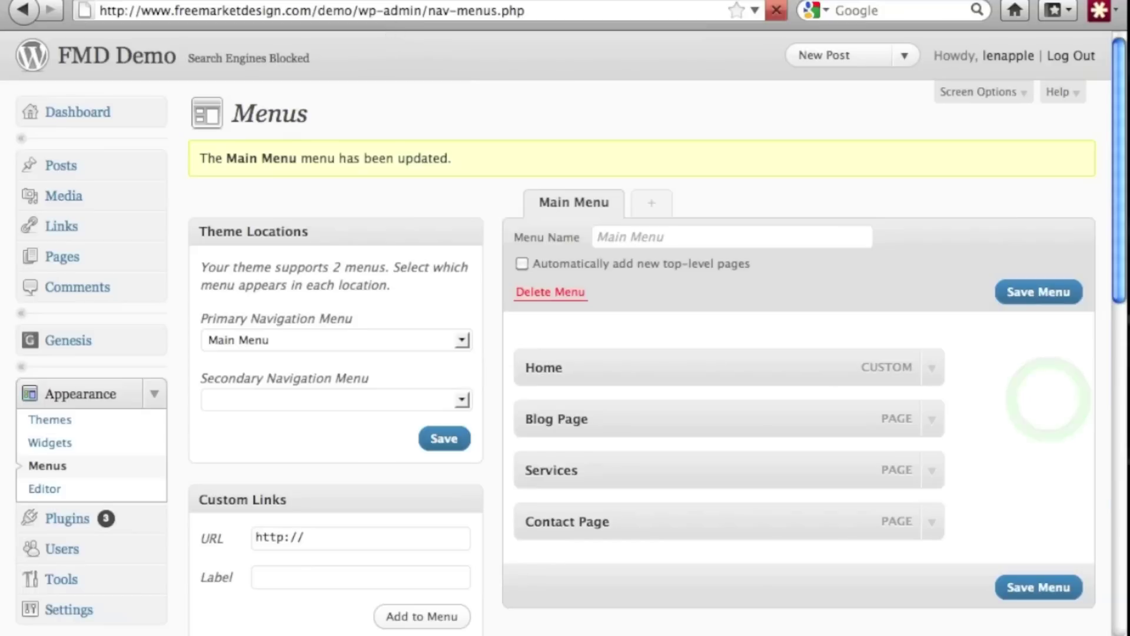